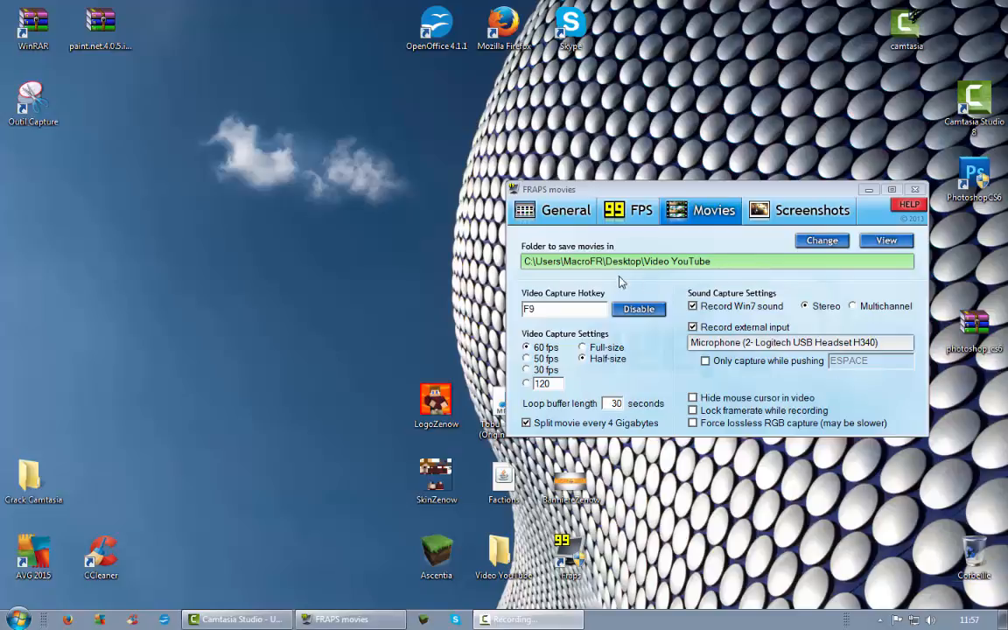
left_click(642, 210)
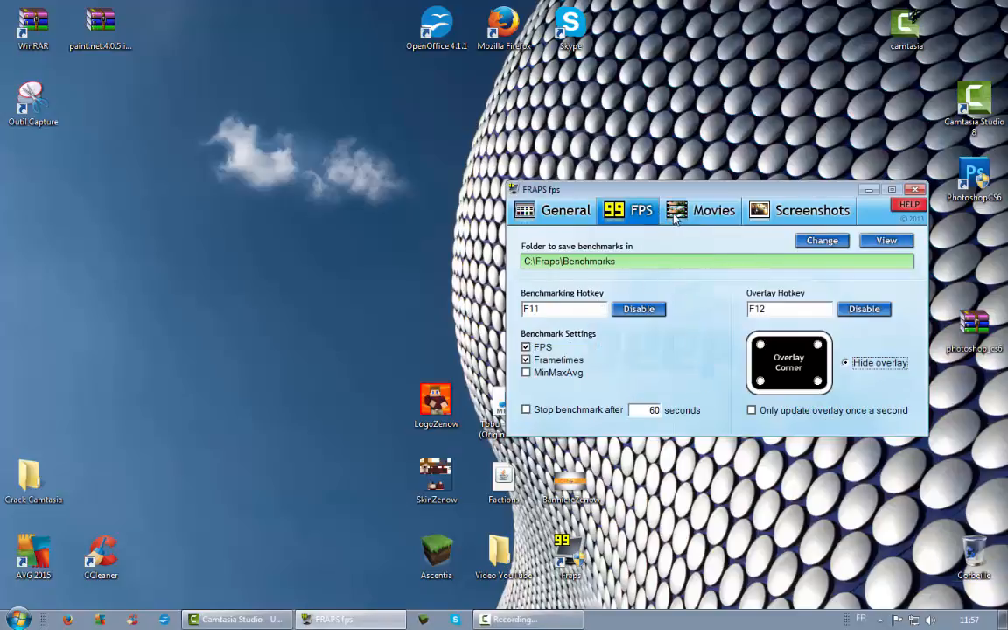
left_click(687, 210)
left_click(642, 210)
left_click(692, 210)
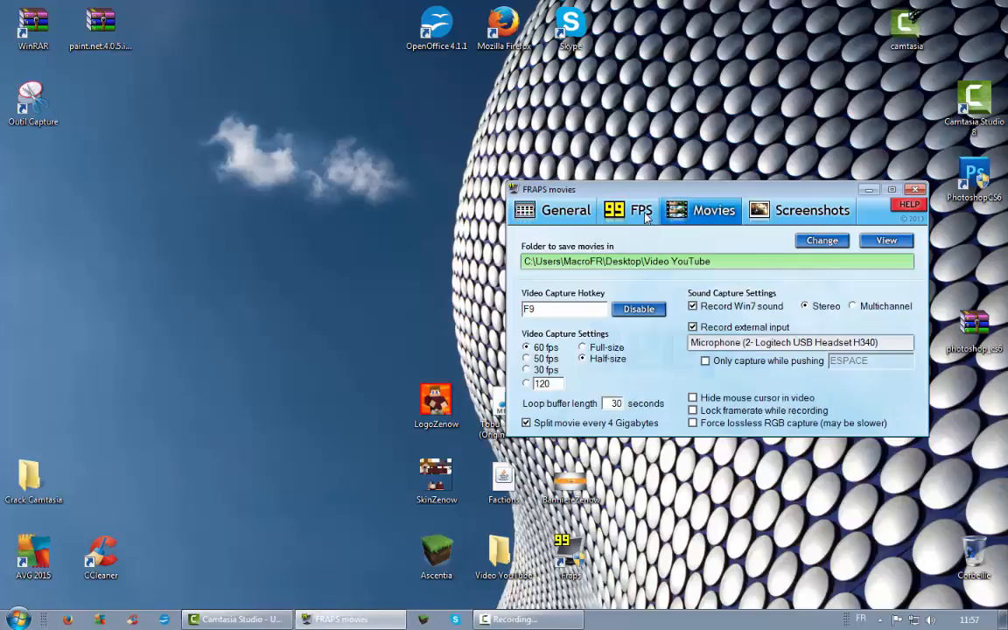
left_click(646, 216)
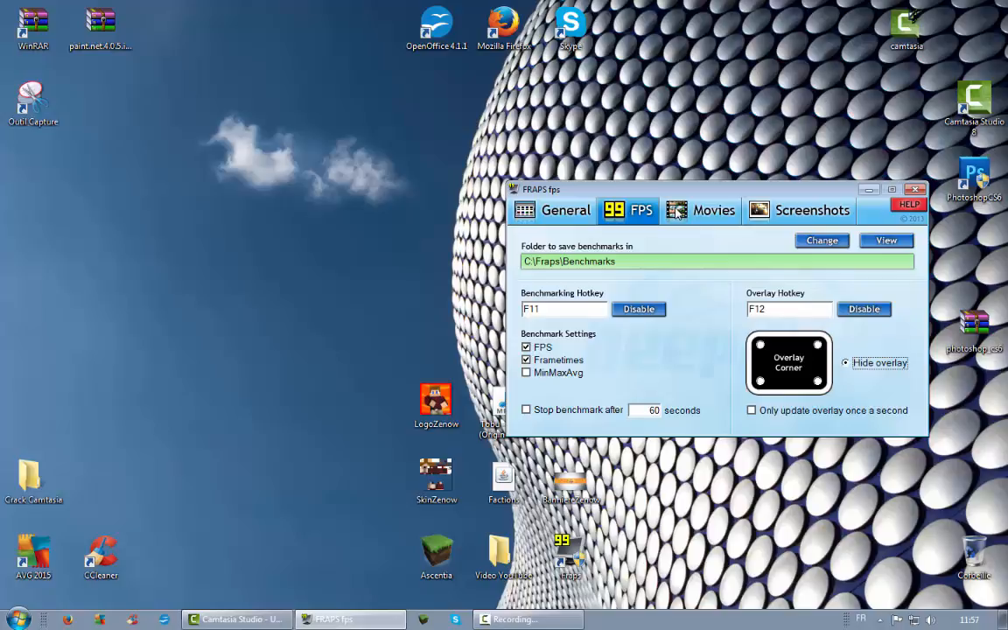
left_click(676, 210)
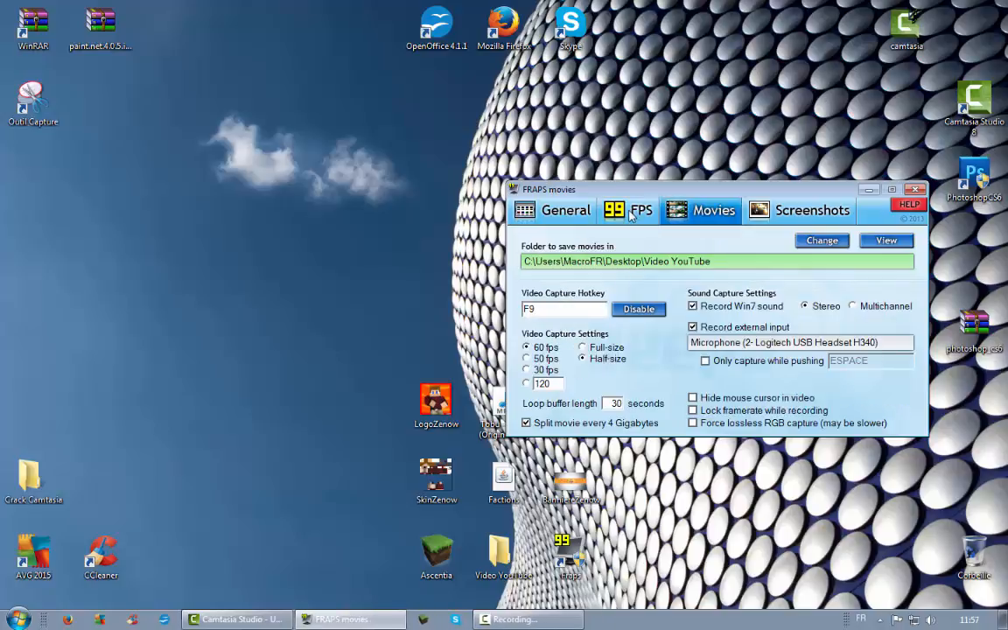
left_click(634, 215)
left_click(679, 218)
left_click(650, 218)
left_click(682, 219)
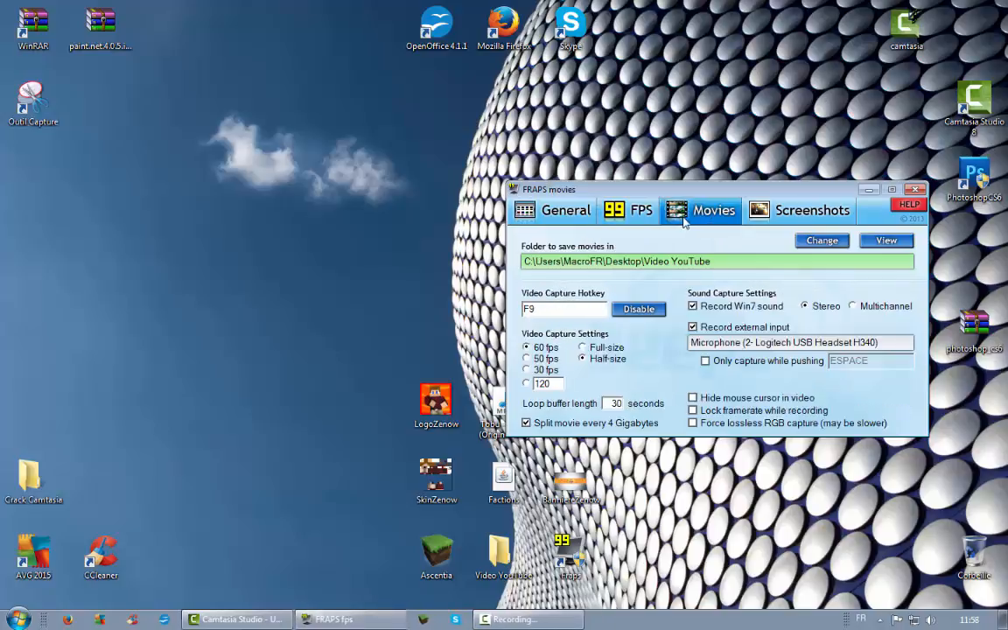
left_click(648, 217)
left_click(681, 217)
left_click(641, 214)
left_click(679, 216)
left_click(641, 213)
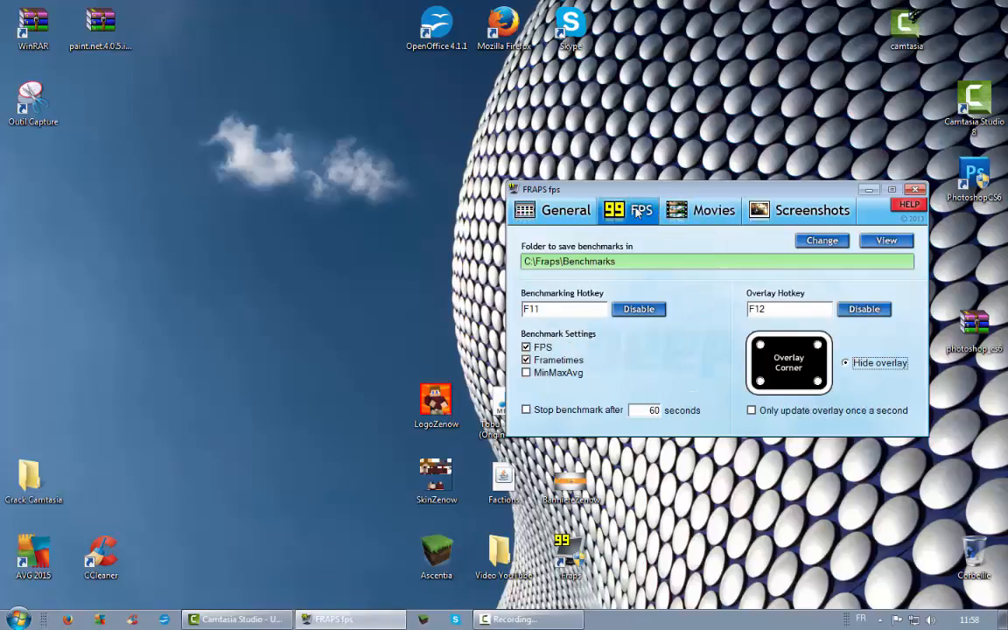
left_click(700, 220)
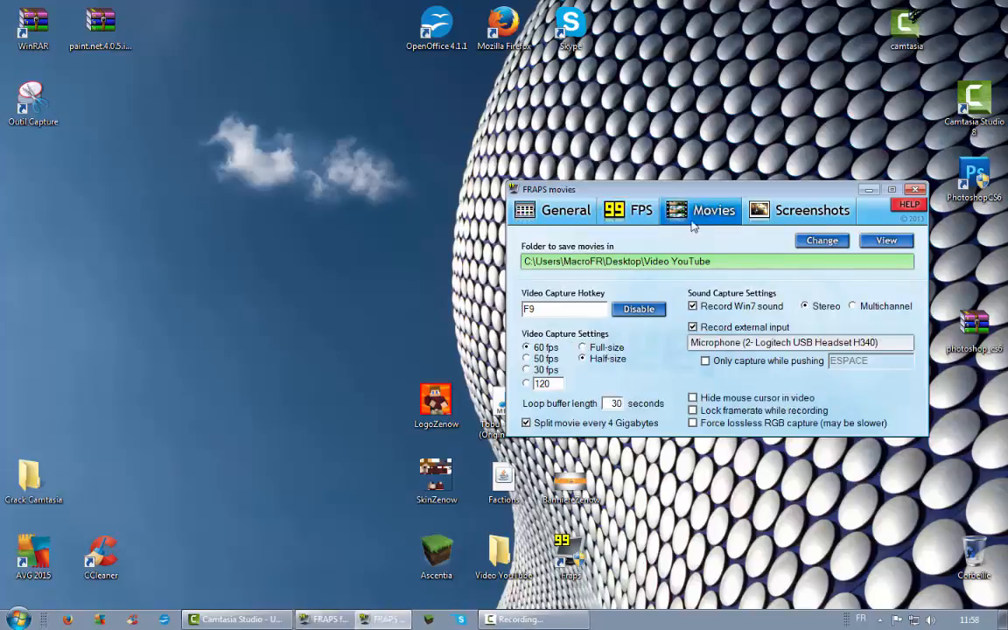
left_click(651, 219)
left_click(678, 218)
left_click(652, 218)
left_click(678, 218)
left_click(652, 218)
left_click(678, 219)
left_click(652, 218)
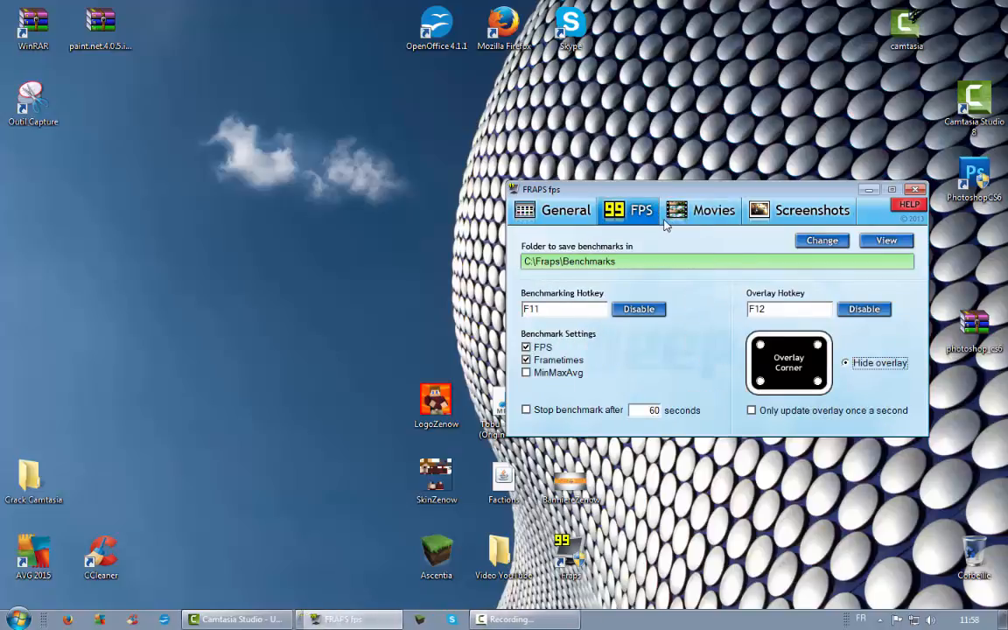
left_click(673, 219)
Step: In the FPS settings, turn the FPS and Frametimes benchmark options off and back on
left_click(646, 221)
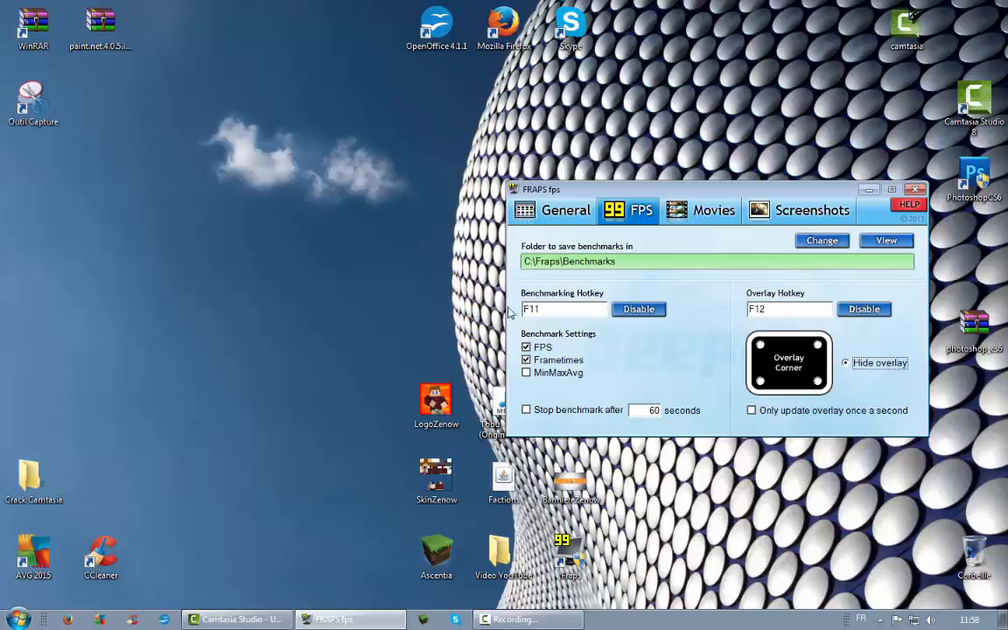
left_click(543, 347)
left_click(549, 359)
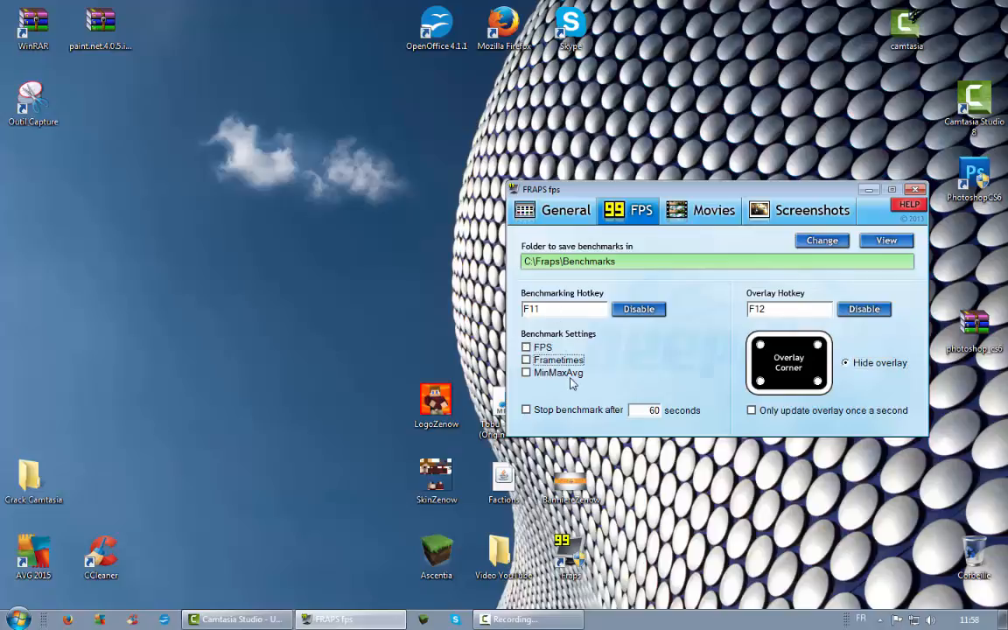
left_click(527, 348)
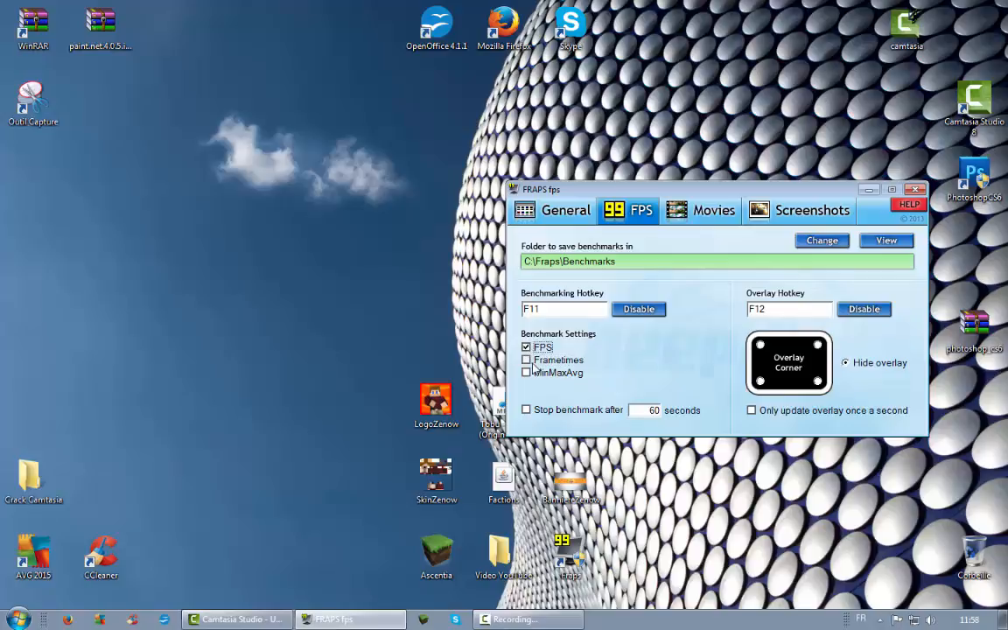
left_click(527, 360)
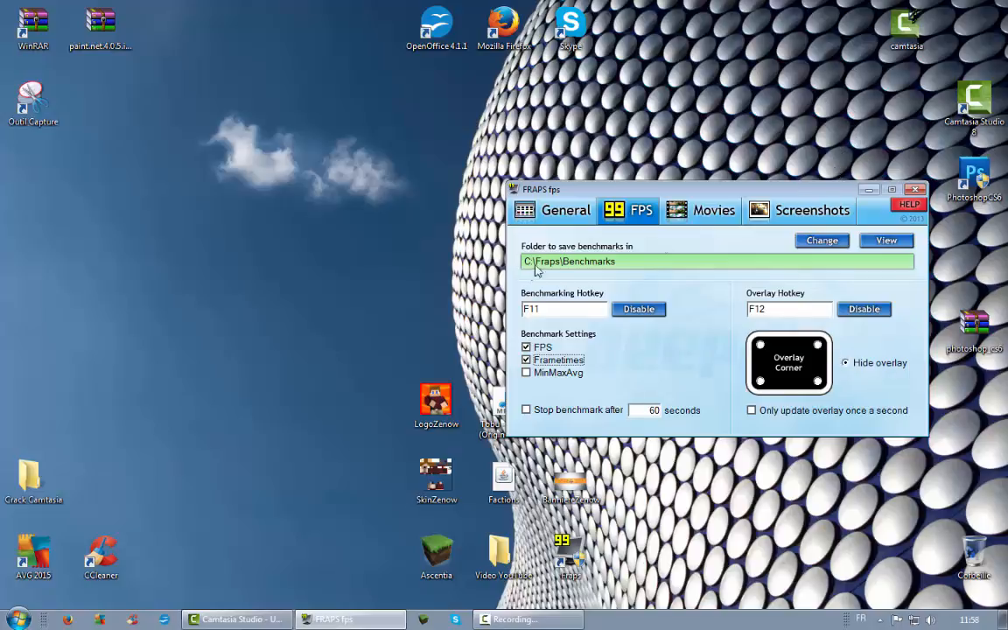
Step: Try a corner position for the FPS overlay and set it back to Hide overlay
left_click(813, 356)
left_click(849, 366)
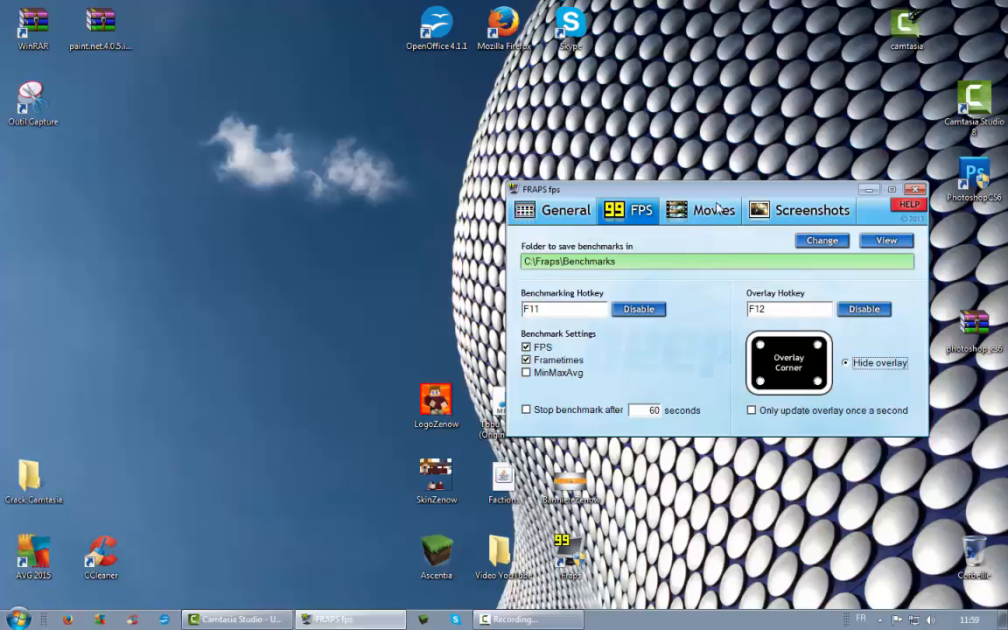
Step: Set the frame rate in the movie video capture settings to 30 fps
left_click(691, 210)
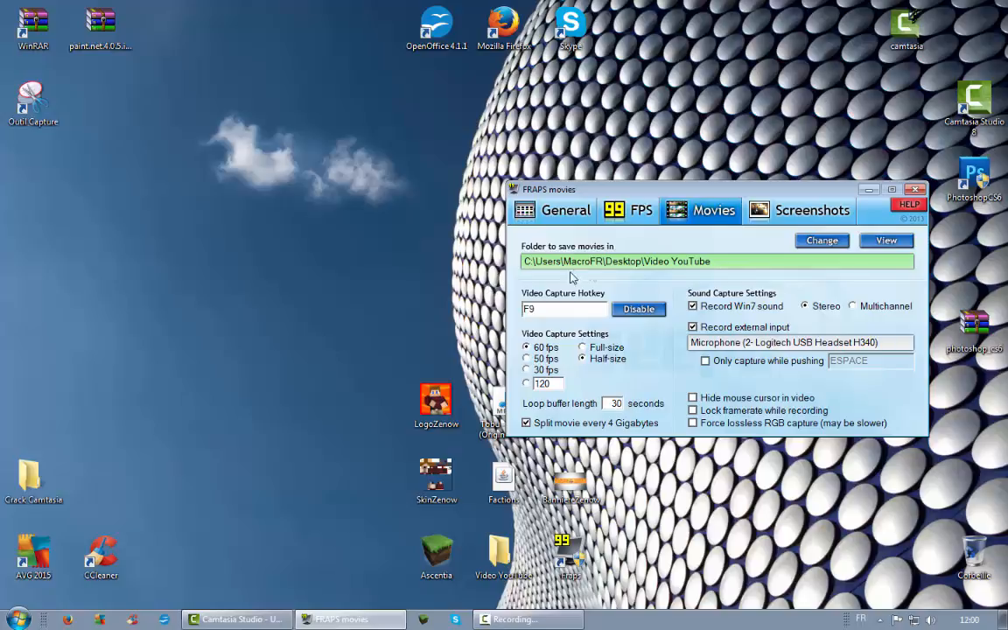
left_click(547, 311)
left_click(644, 278)
left_click(528, 369)
left_click(527, 383)
left_click(526, 370)
Step: Turn off splitting movies every 4 gigabytes and restrict external input recording to while the ESPACE key is pushed
left_click_drag(580, 196, 375, 182)
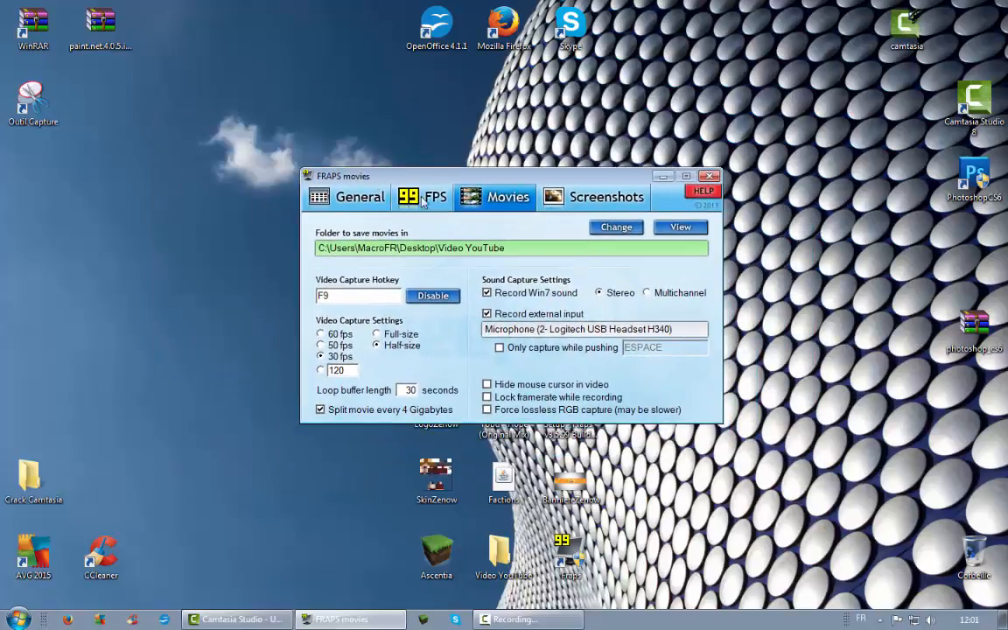
left_click_drag(449, 170, 486, 117)
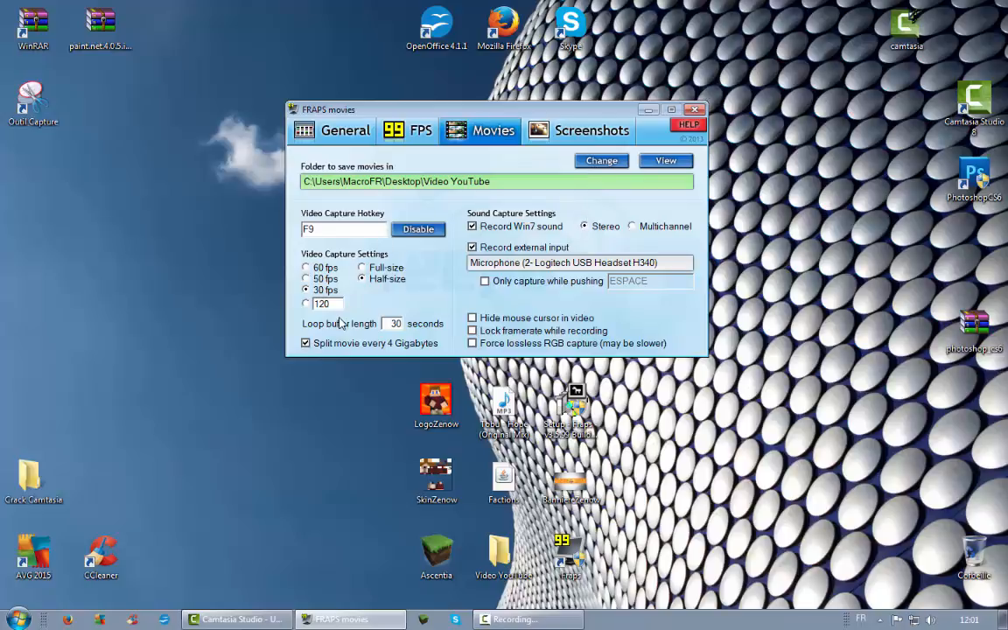
left_click(337, 346)
left_click(507, 289)
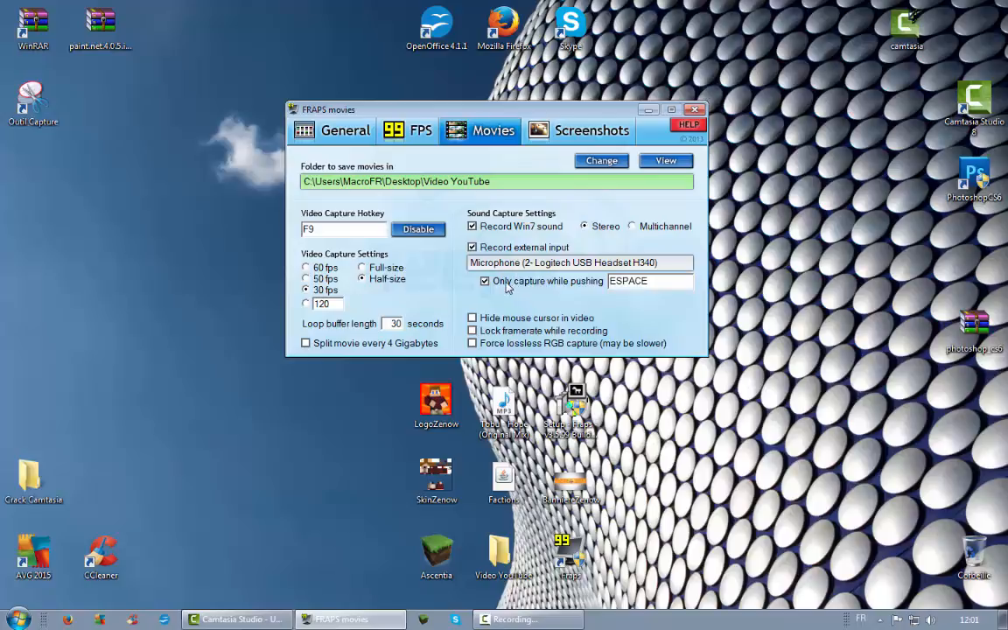